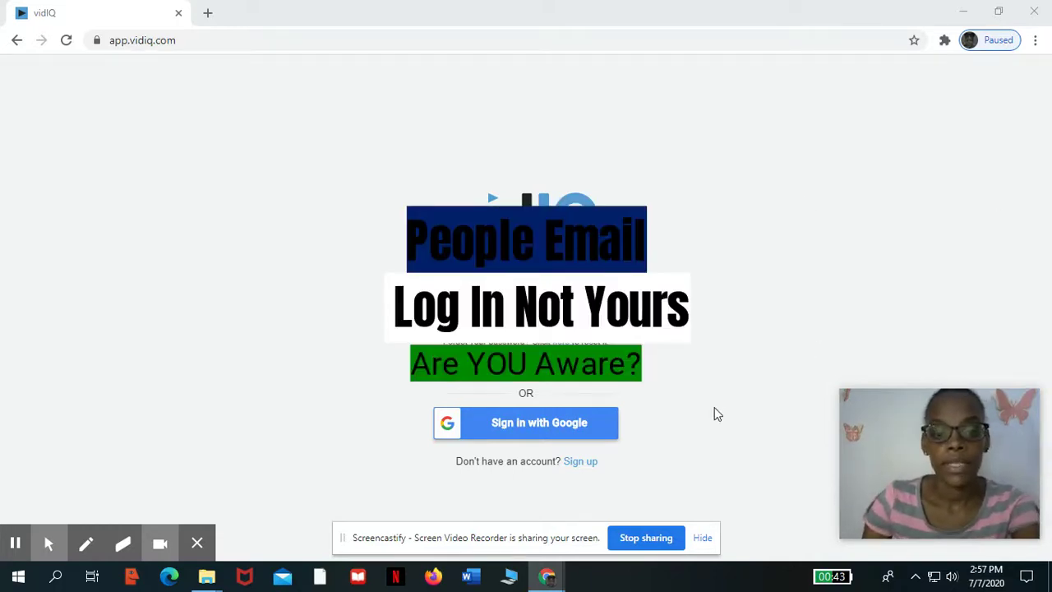
Step: Log in to vidIQ with the saved email address and password
left_click(526, 362)
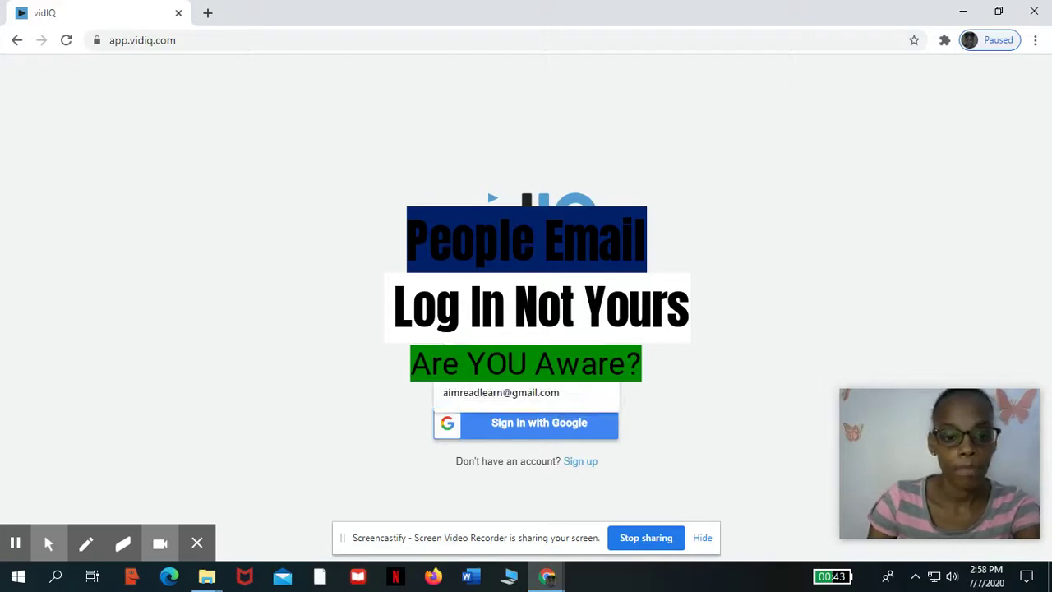
left_click(541, 390)
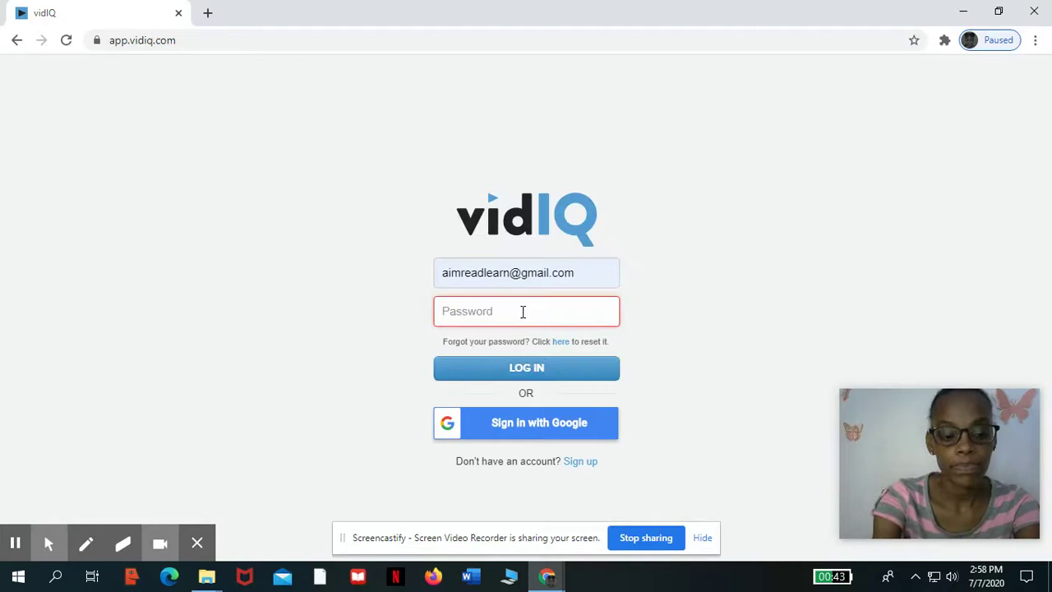
left_click(522, 311)
type("•••")
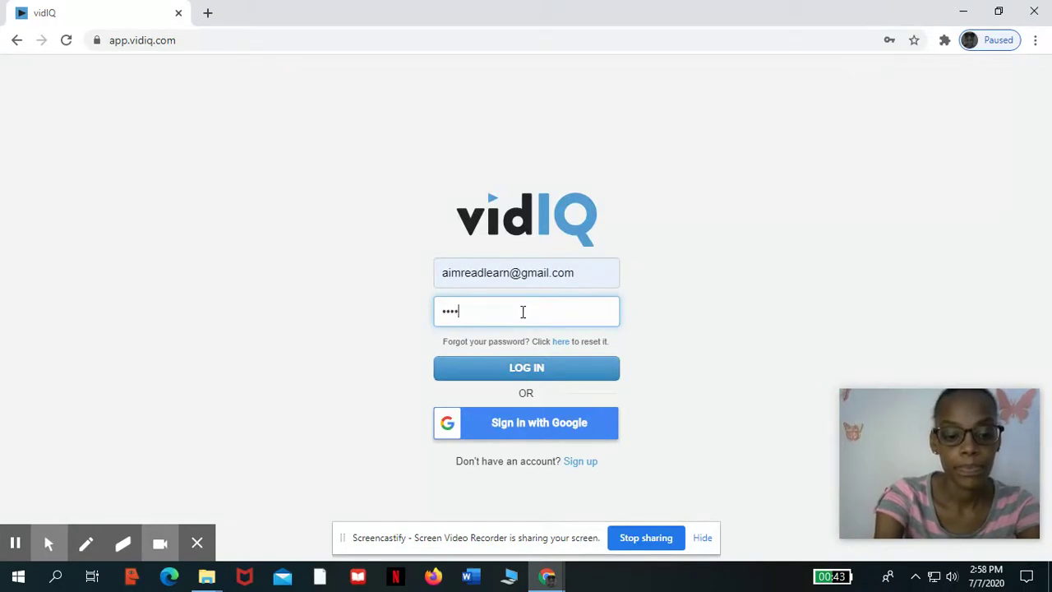
left_click(553, 377)
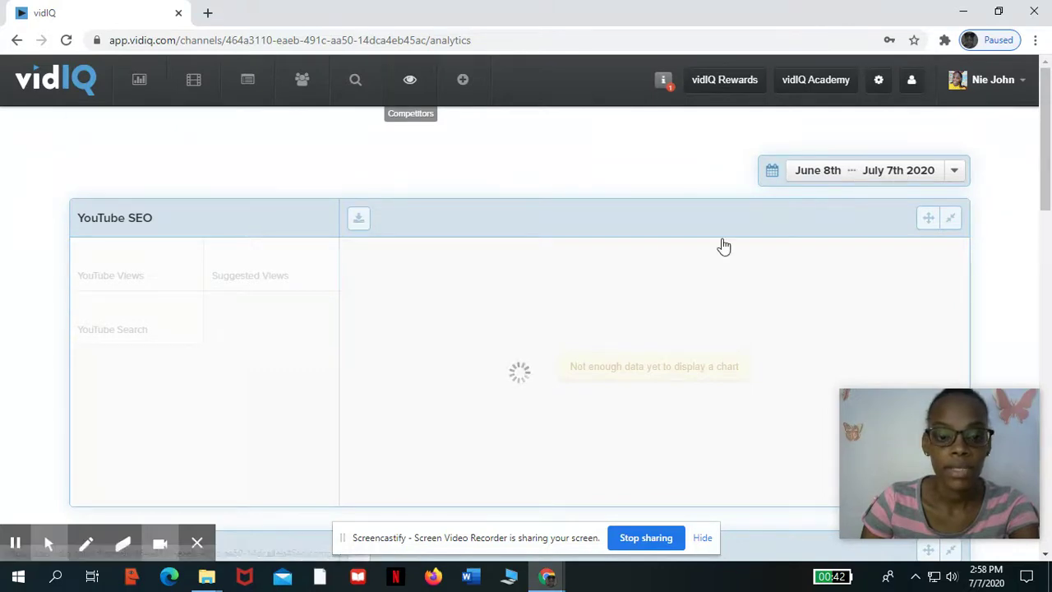
Step: Scroll through the channel analytics figures on the dashboard
scroll(723, 246, "down", 3)
scroll(1027, 178, "up", 3)
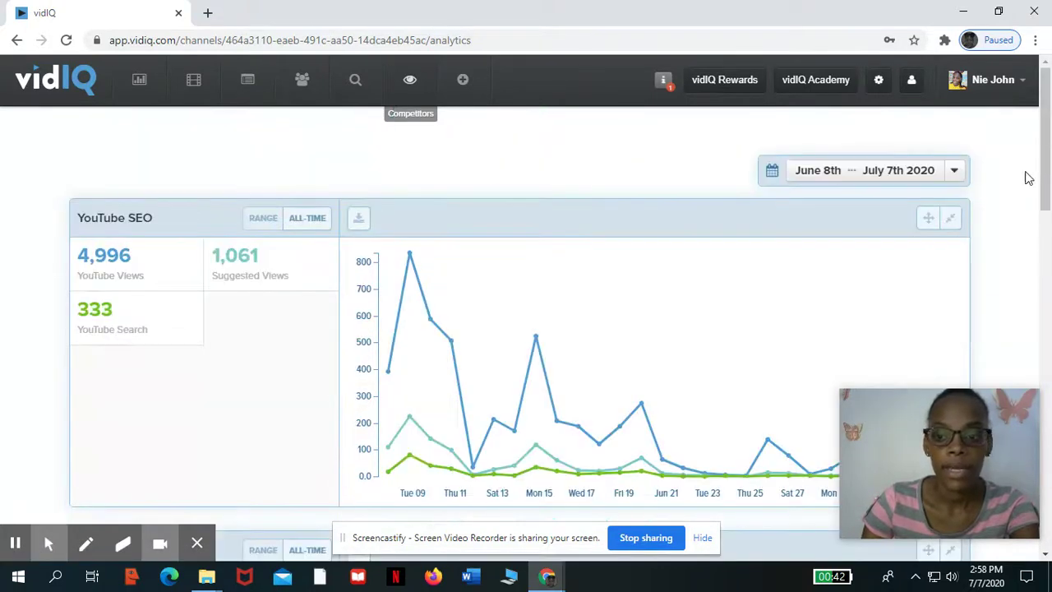
scroll(249, 299, "down", 1)
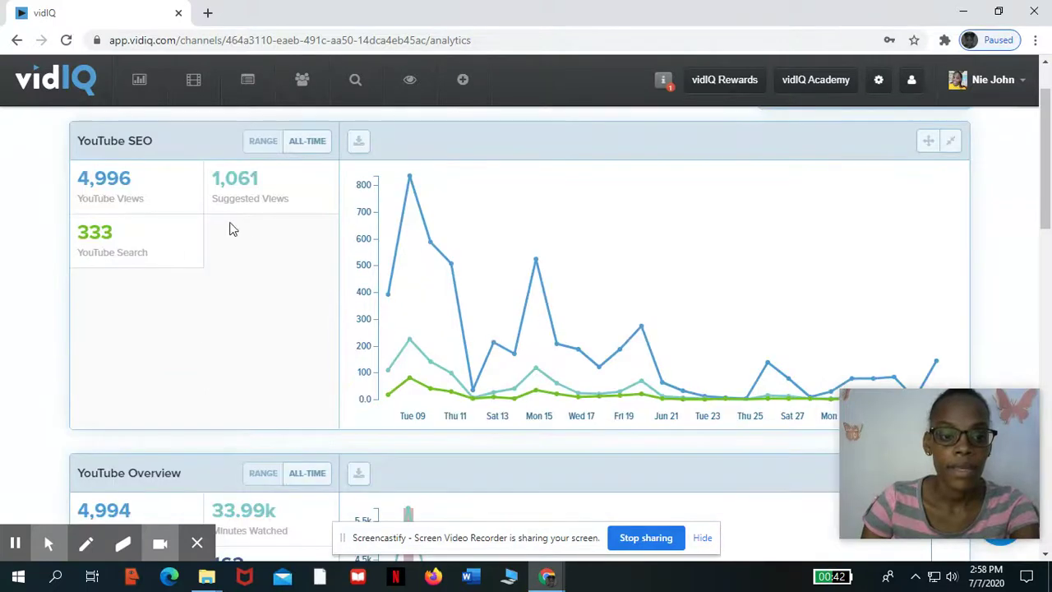
scroll(120, 236, "down", 1)
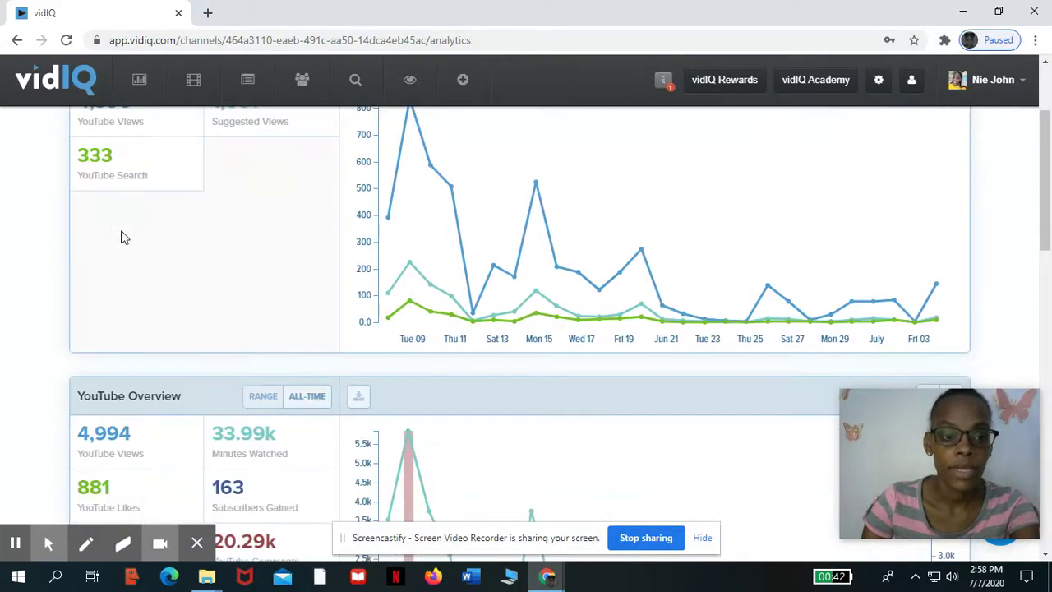
scroll(134, 239, "up", 2)
scroll(280, 256, "down", 2)
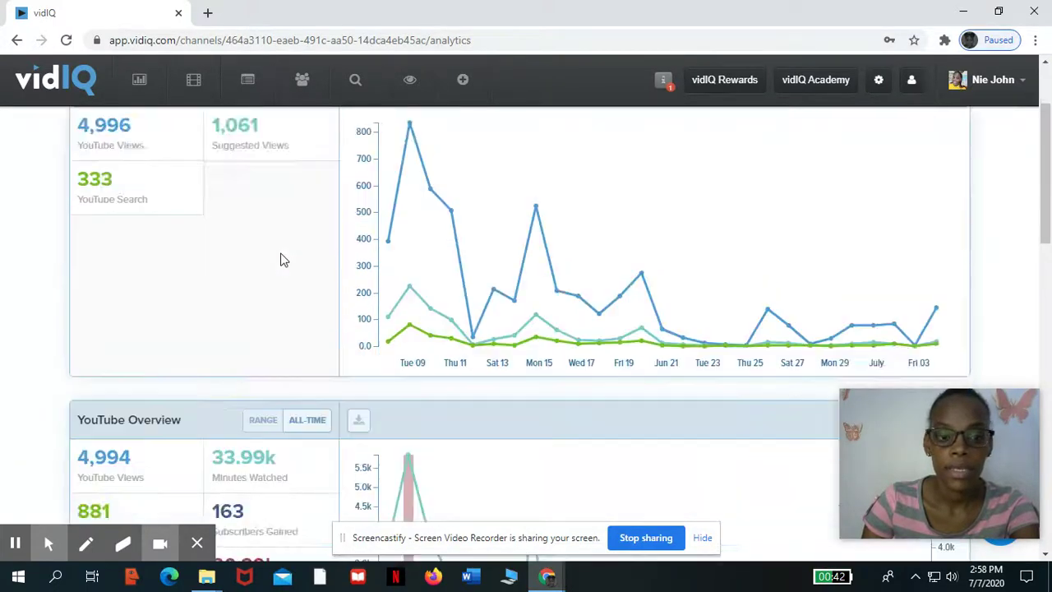
scroll(284, 258, "down", 3)
scroll(284, 258, "down", 1)
scroll(206, 254, "down", 1)
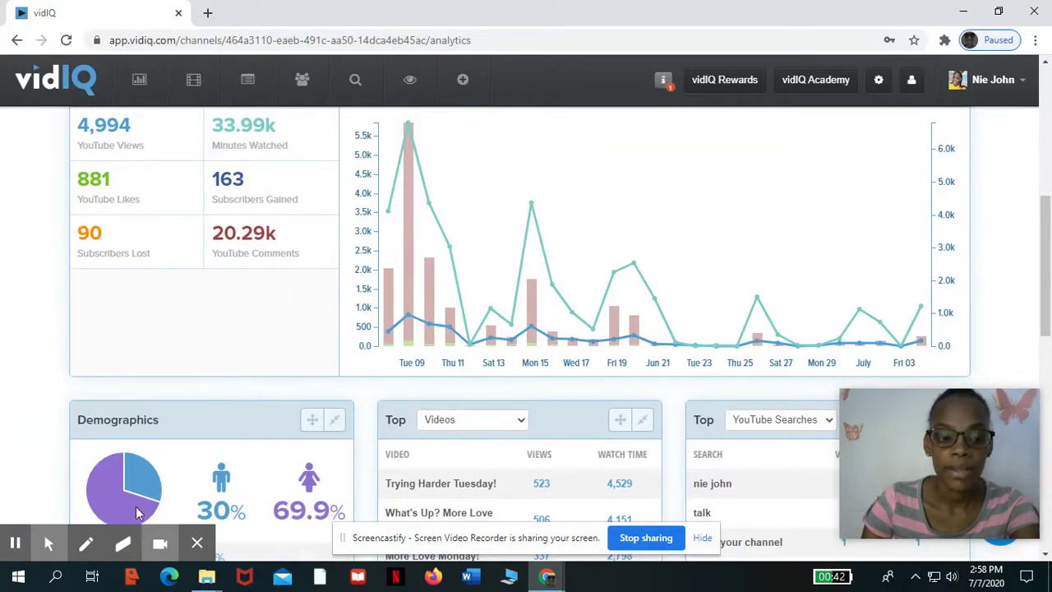
Step: Inspect the remaining analytics panels, then go to the /plans page via the Upgrade icon
left_click(86, 543)
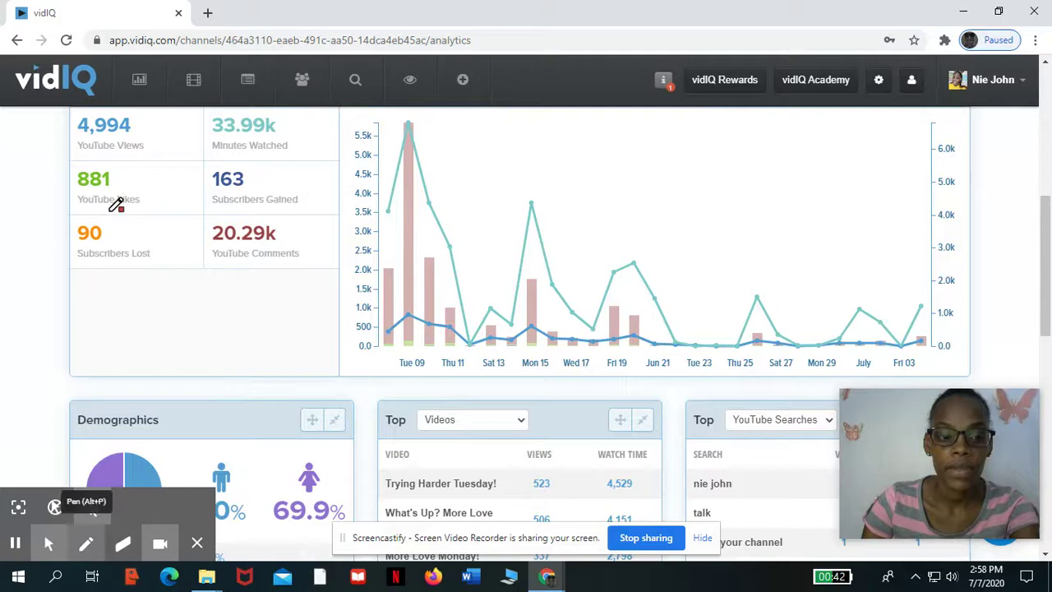
left_click_drag(100, 208, 102, 203)
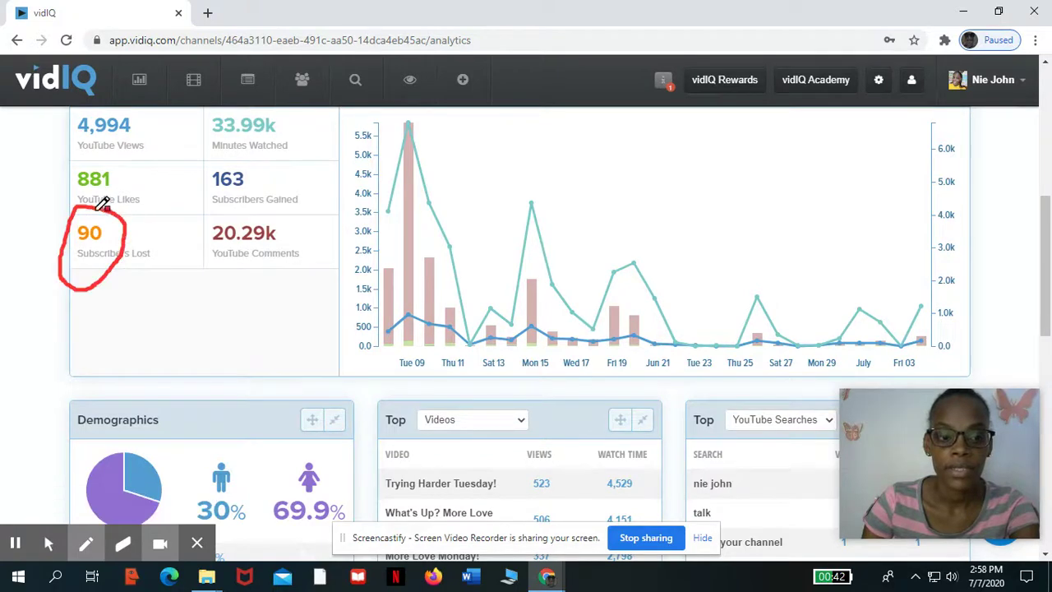
scroll(406, 397, "up", 2)
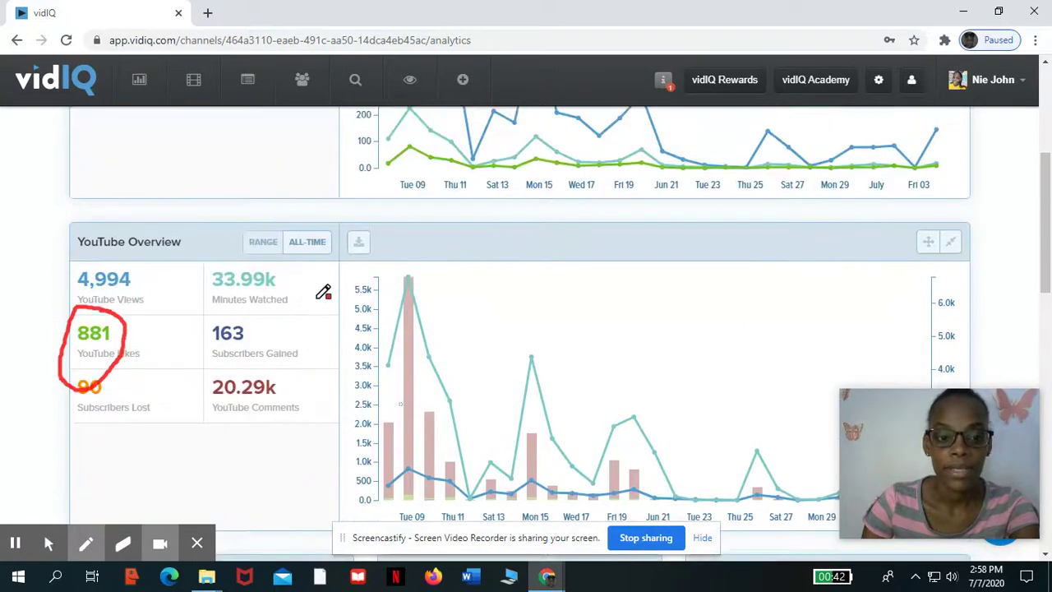
mouse_move(307, 267)
left_mouse_down()
mouse_move(199, 293)
mouse_move(329, 289)
left_mouse_up()
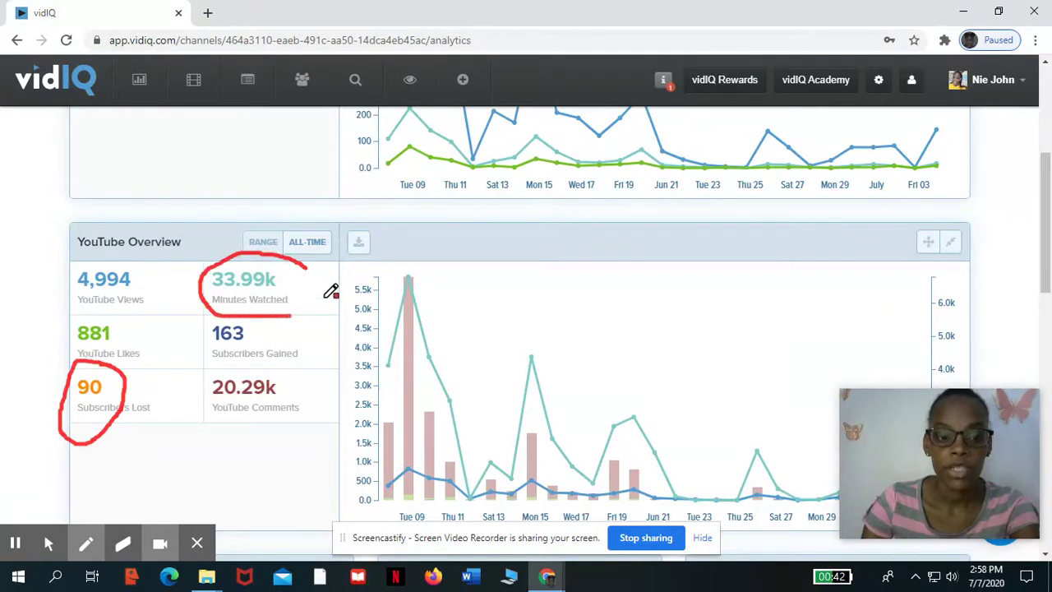
scroll(519, 369, "down", 1)
scroll(518, 369, "down", 2)
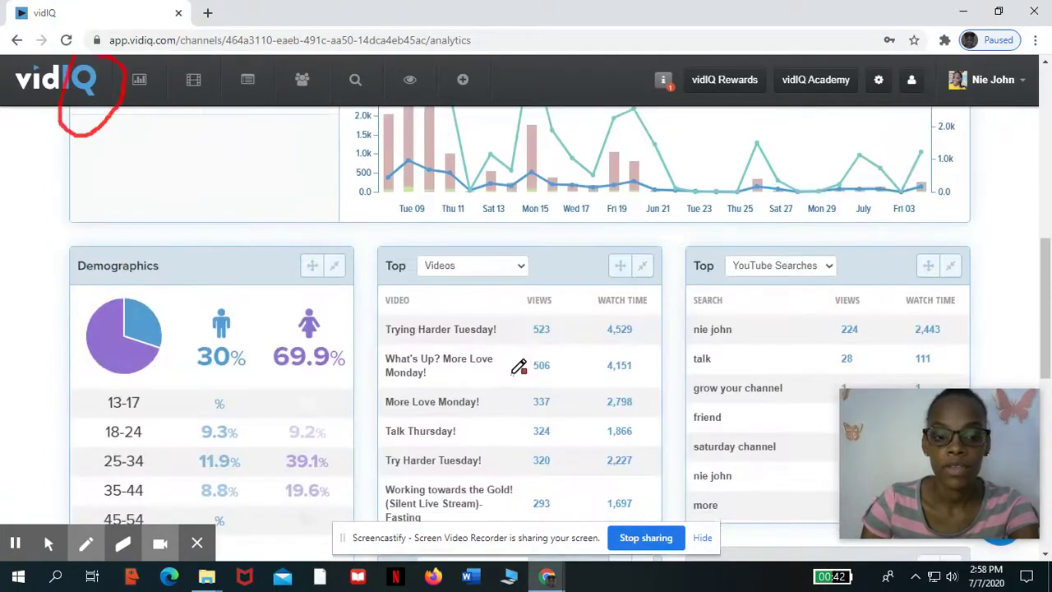
scroll(517, 365, "down", 2)
scroll(515, 360, "down", 2)
scroll(516, 360, "down", 2)
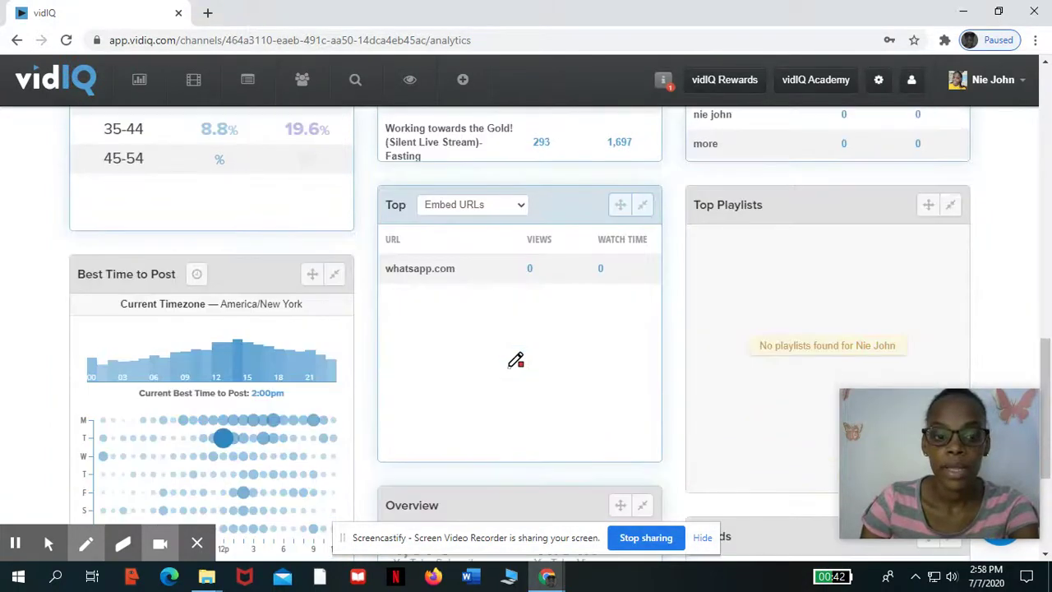
scroll(515, 359, "down", 2)
scroll(515, 359, "down", 1)
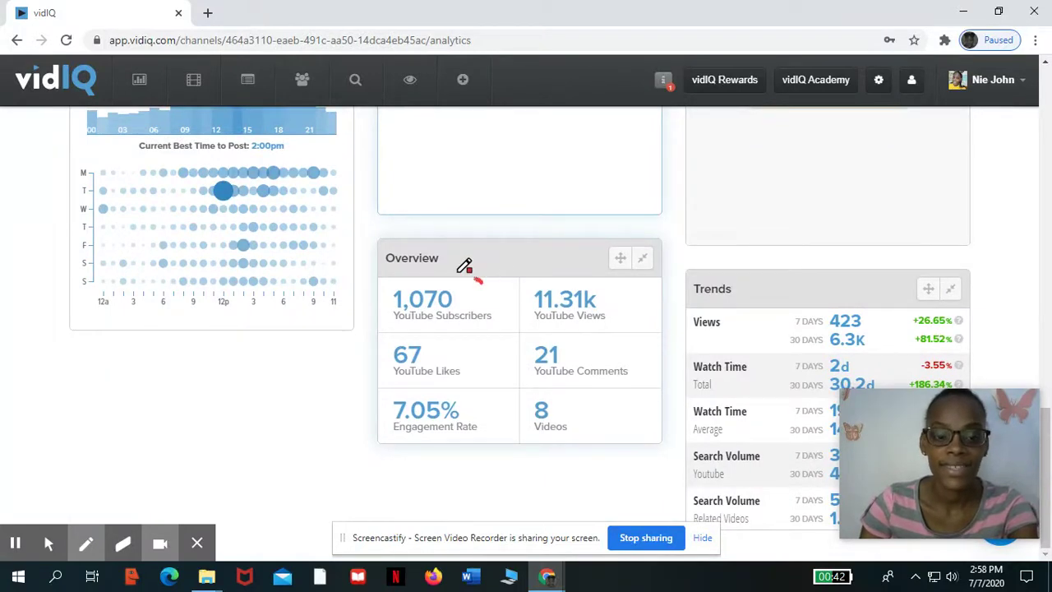
mouse_move(484, 282)
left_mouse_down()
mouse_move(458, 320)
mouse_move(491, 284)
left_mouse_up()
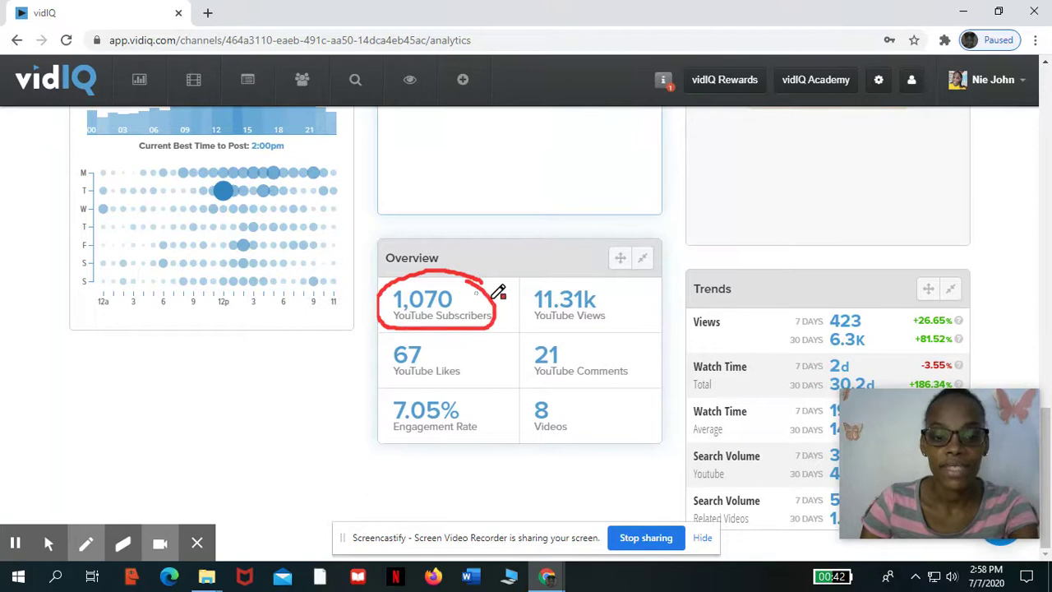
mouse_move(599, 265)
left_mouse_down()
mouse_move(539, 293)
mouse_move(578, 324)
mouse_move(614, 286)
mouse_move(612, 271)
left_mouse_up()
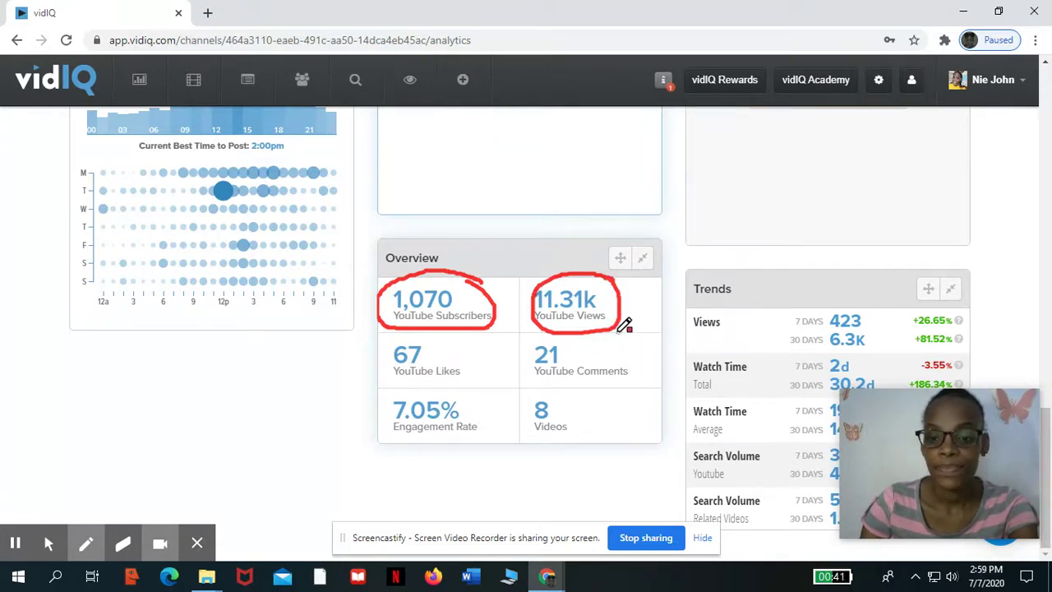
scroll(622, 305, "up", 5)
scroll(543, 197, "up", 10)
left_click(462, 82)
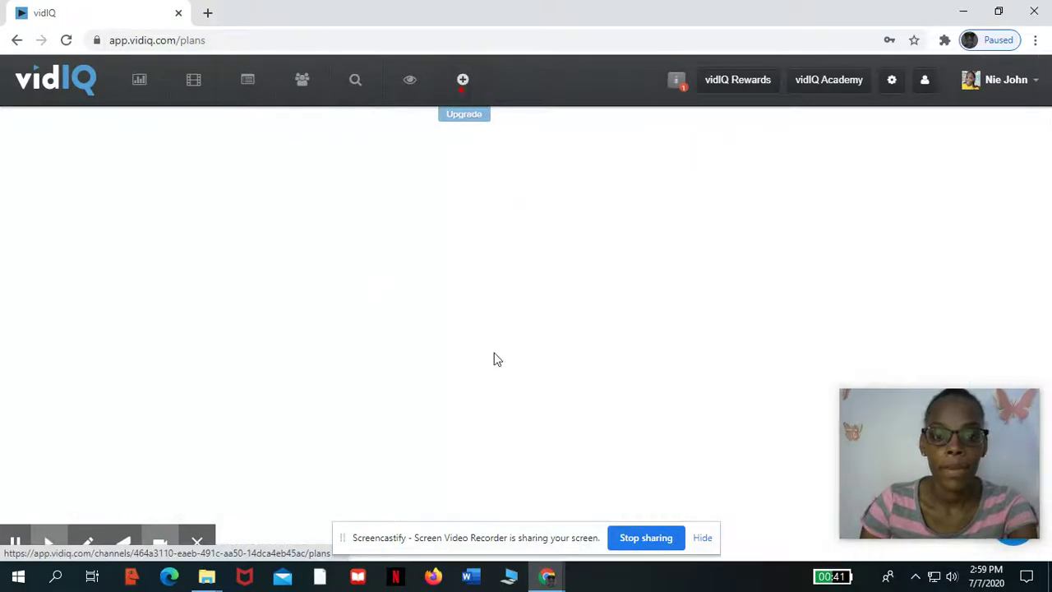
Step: Look over the plans page and open Account Settings > Billing via 'Manage your plan'
scroll(300, 380, "down", 3)
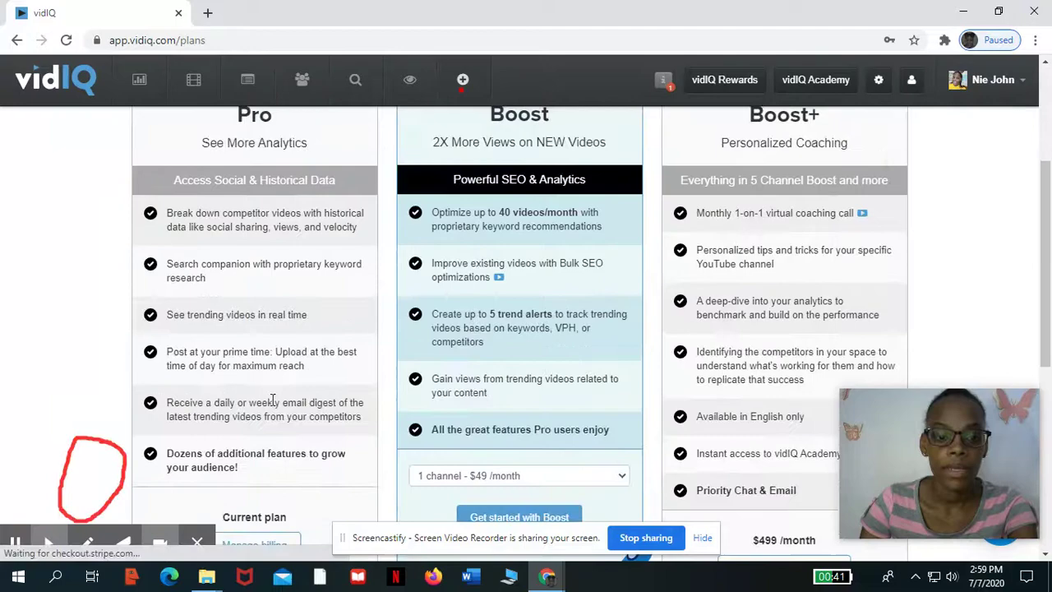
scroll(305, 380, "down", 1)
scroll(313, 379, "down", 2)
scroll(349, 319, "up", 4)
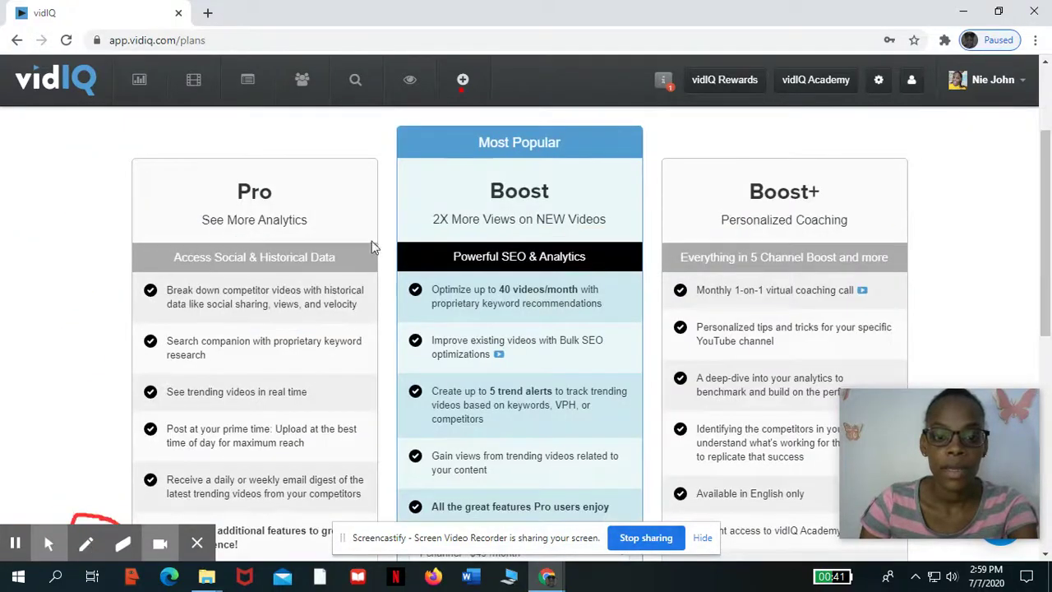
scroll(270, 329, "down", 2)
scroll(448, 308, "down", 5)
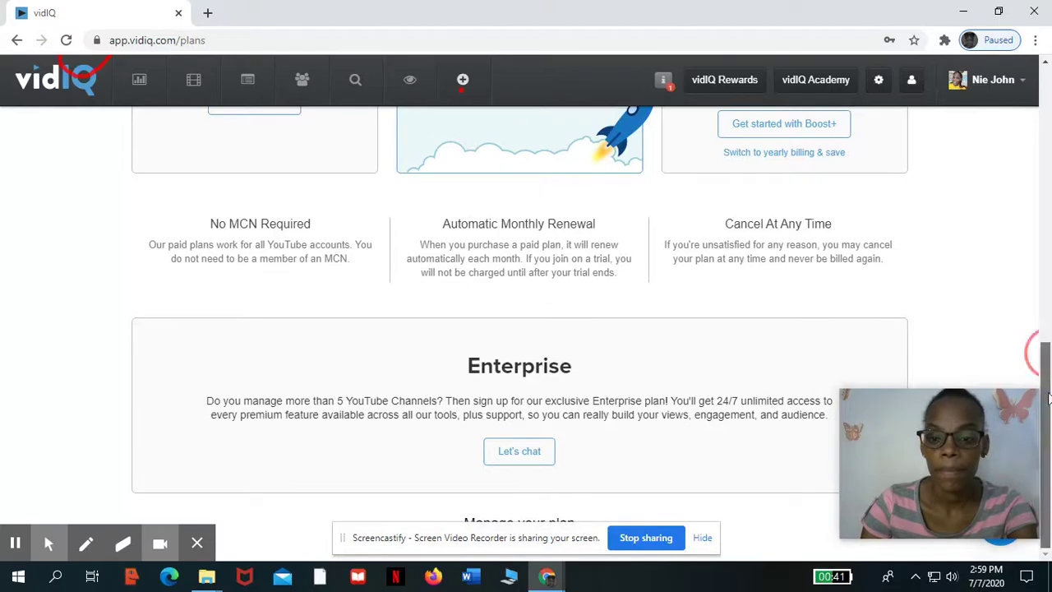
left_click(530, 525)
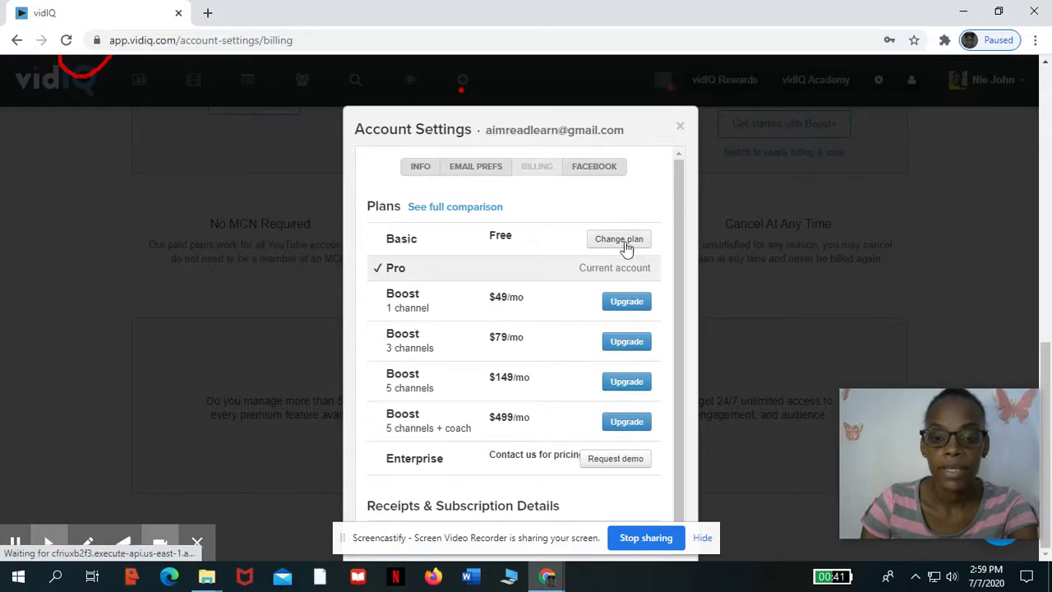
Step: Switch from Pro toward Basic, disable the Pro features, and decline the downgrade offer
left_click(623, 240)
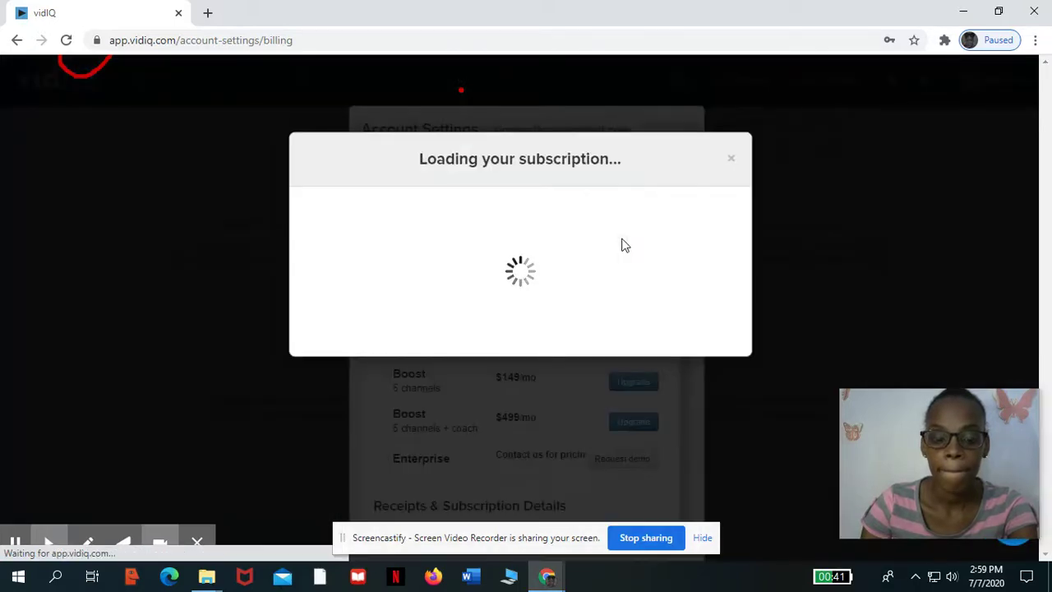
scroll(565, 349, "down", 2)
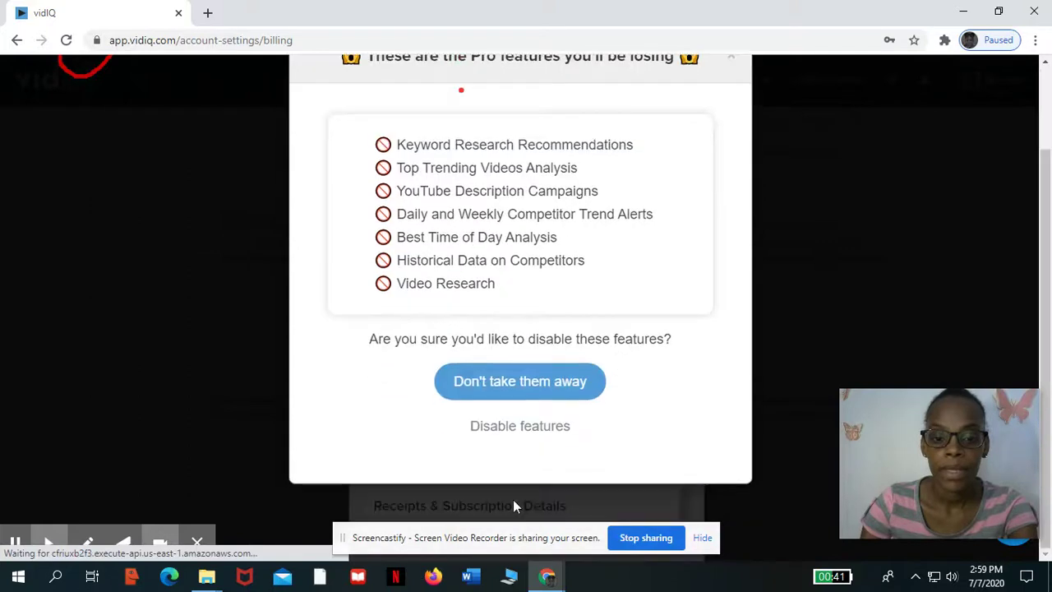
left_click(533, 432)
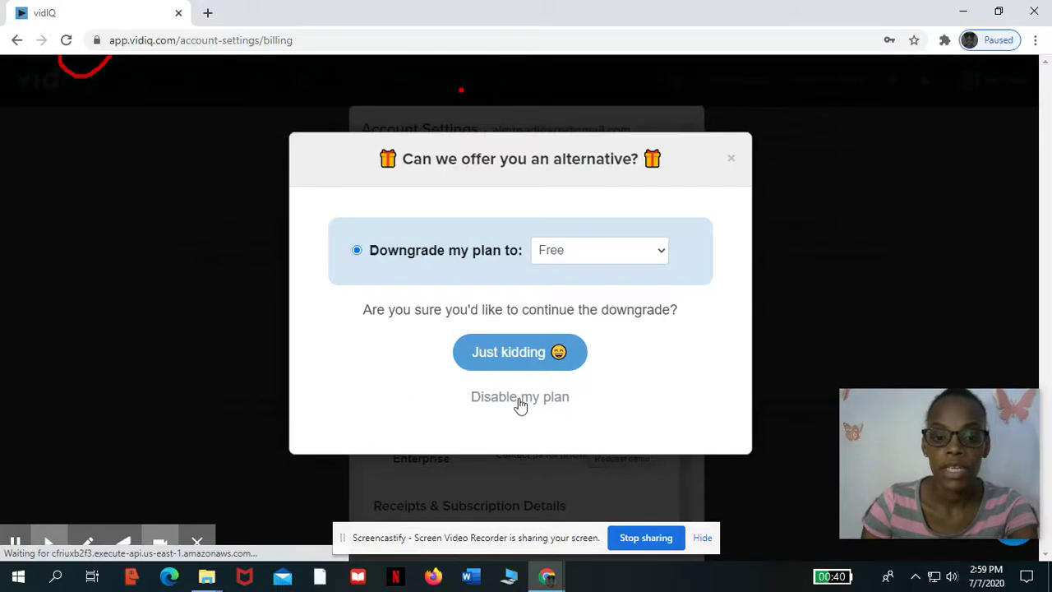
left_click(519, 401)
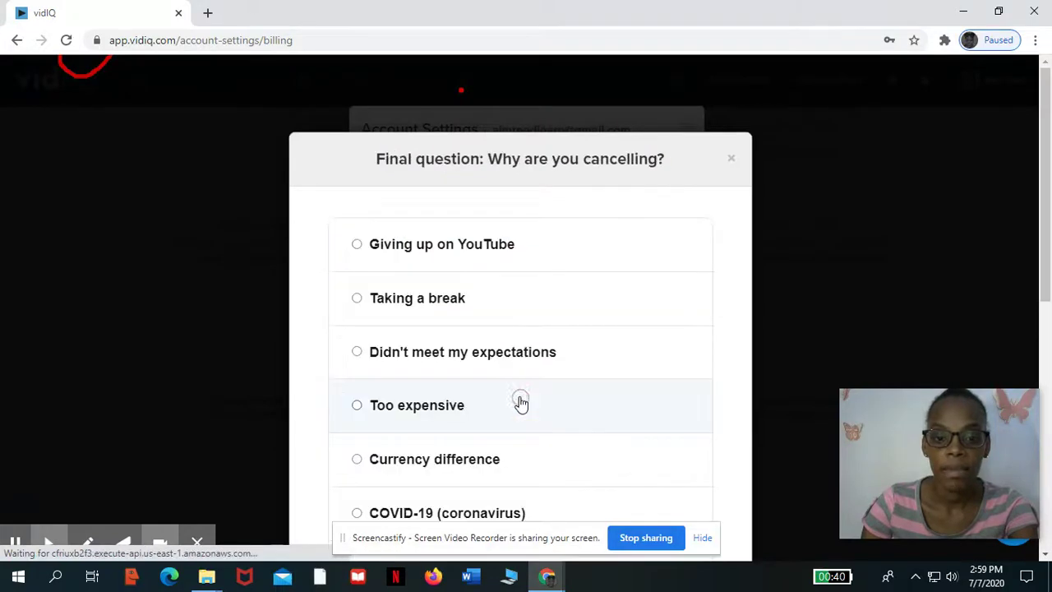
scroll(531, 401, "down", 3)
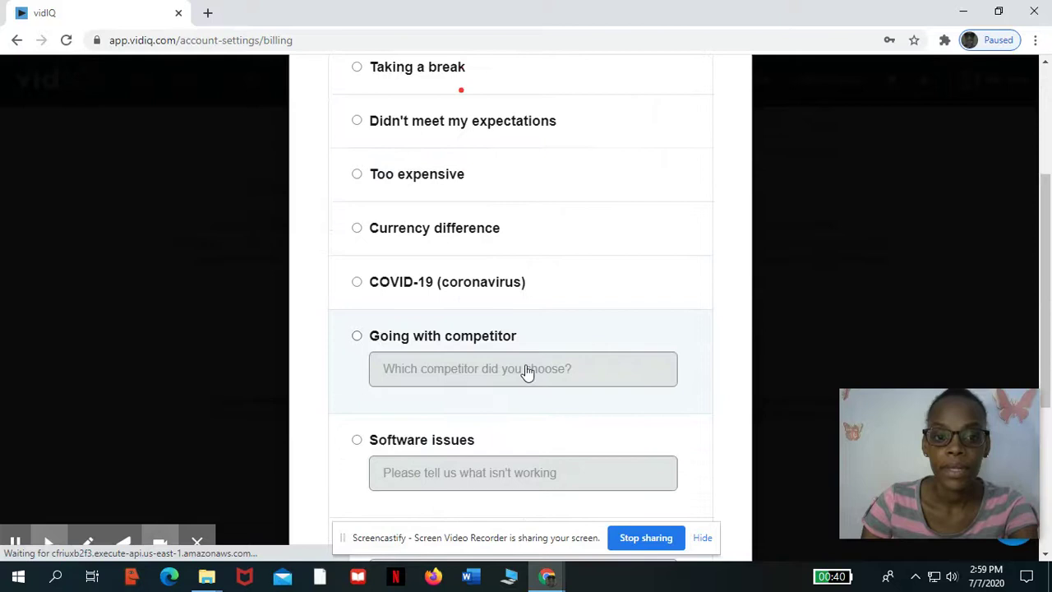
scroll(526, 371, "up", 3)
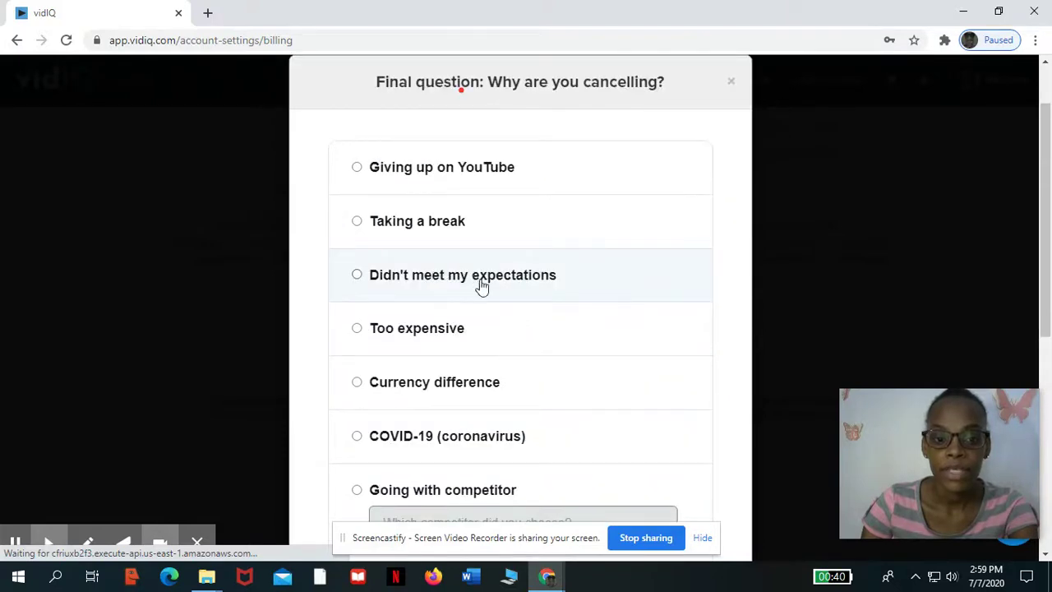
scroll(481, 286, "down", 1)
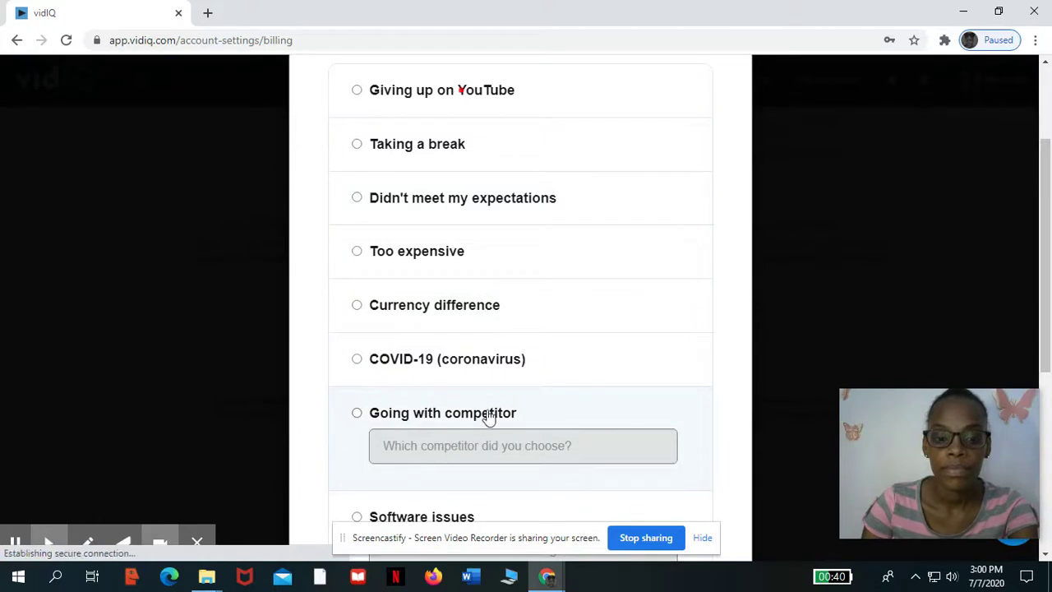
scroll(485, 414, "down", 3)
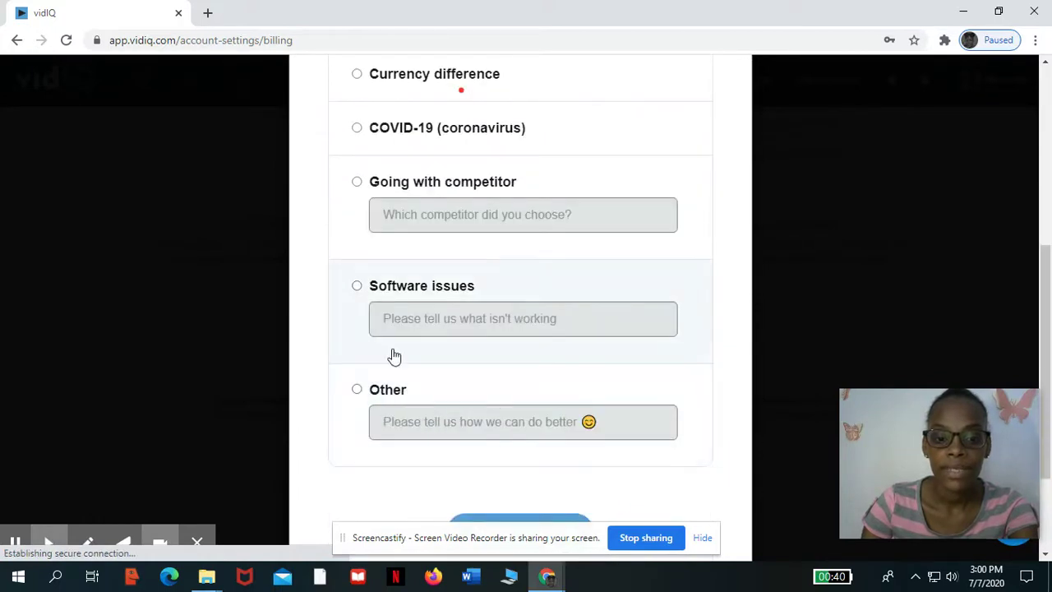
Step: Pick Other with reason 'I hardly ever use the service.' and submit 'Disable my plan'
left_click(356, 390)
left_click(423, 416)
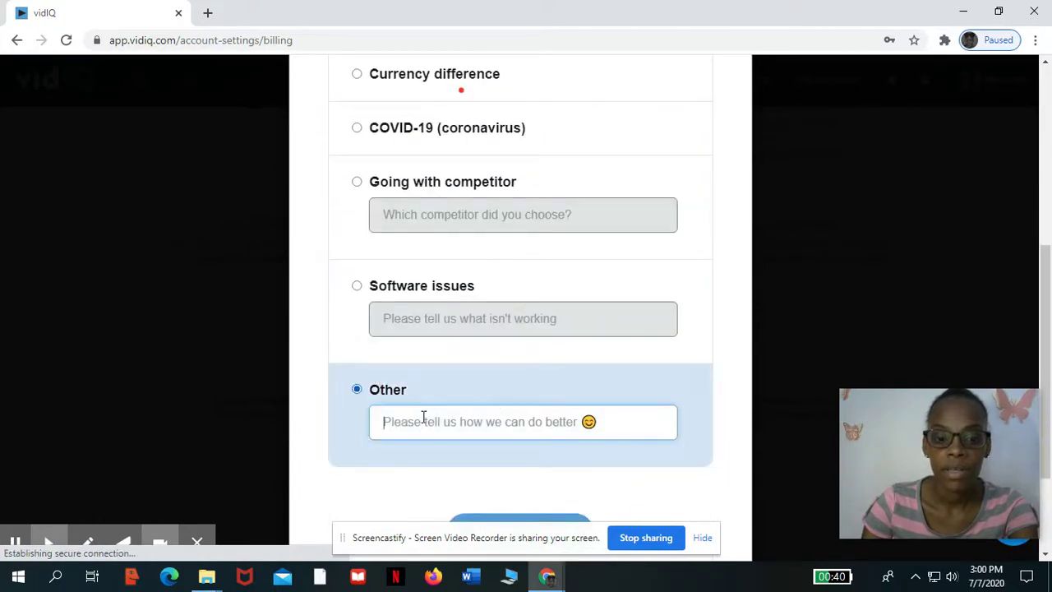
type("I ha")
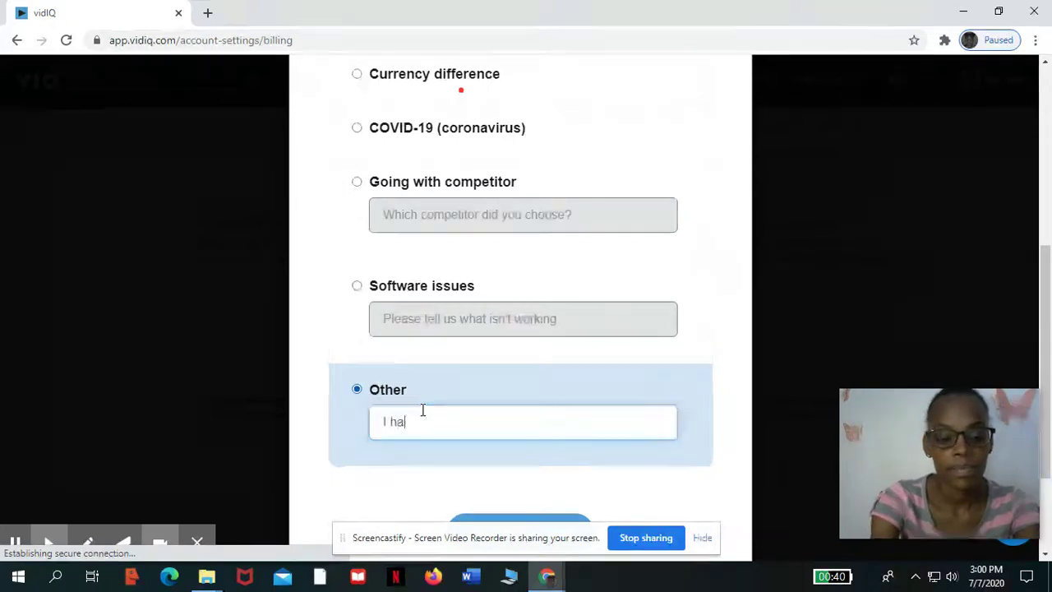
type("rdly e")
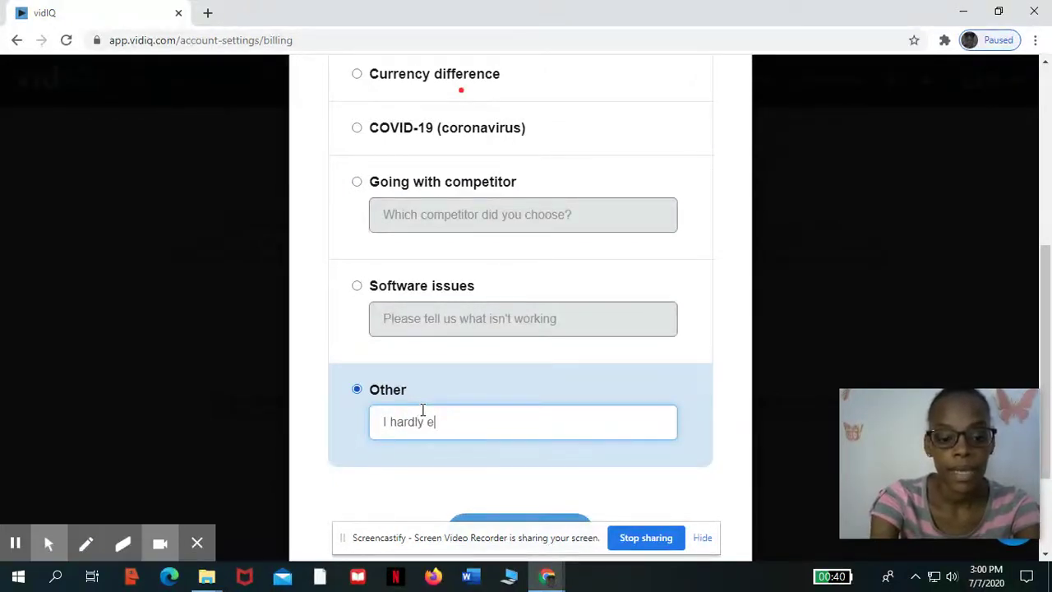
type("ver use th")
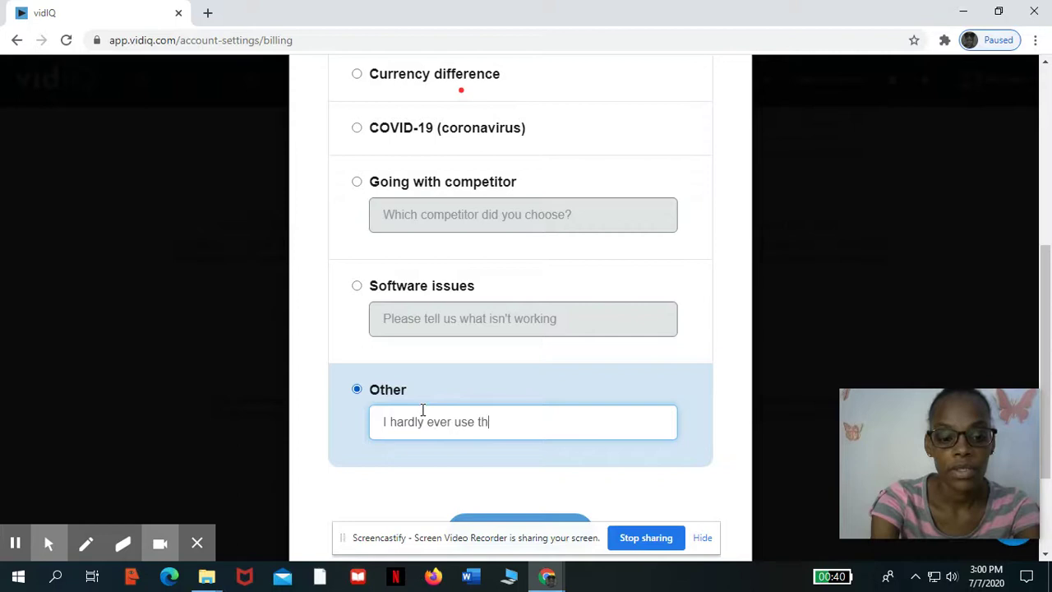
type("e ser")
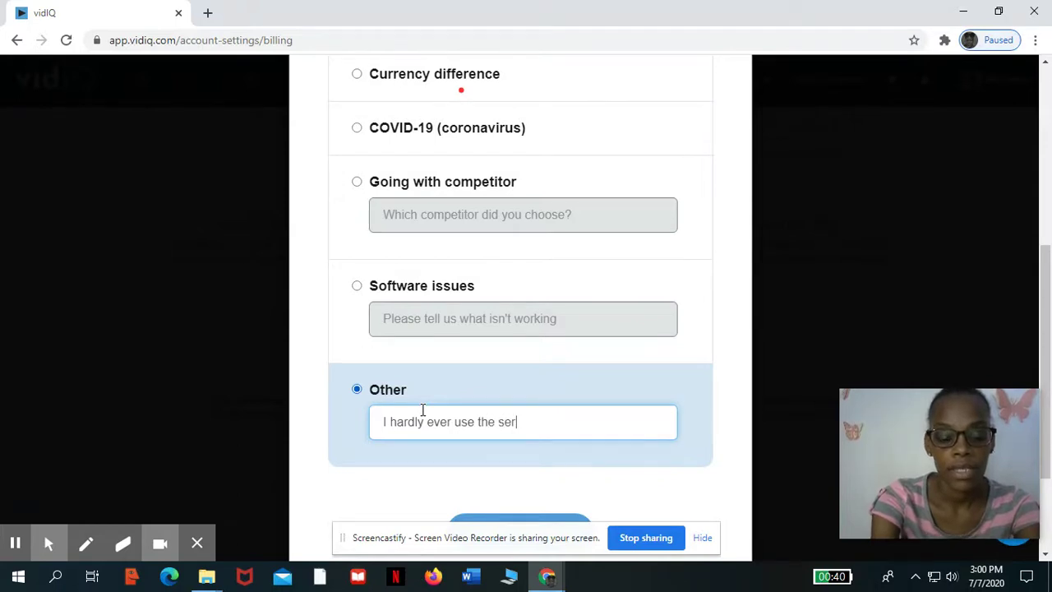
type("vice")
scroll(422, 409, "down", 2)
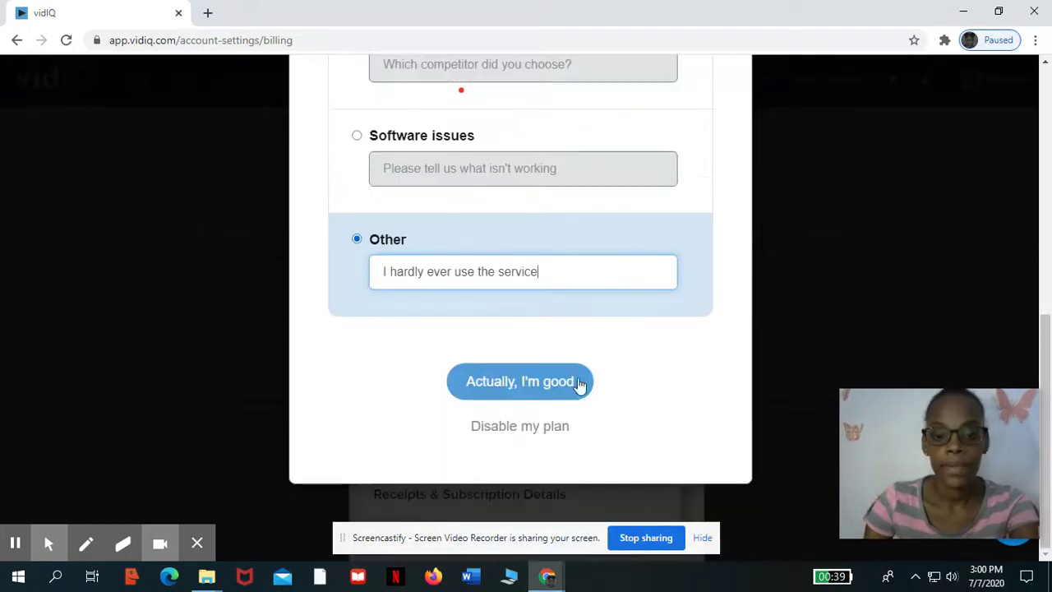
type(".")
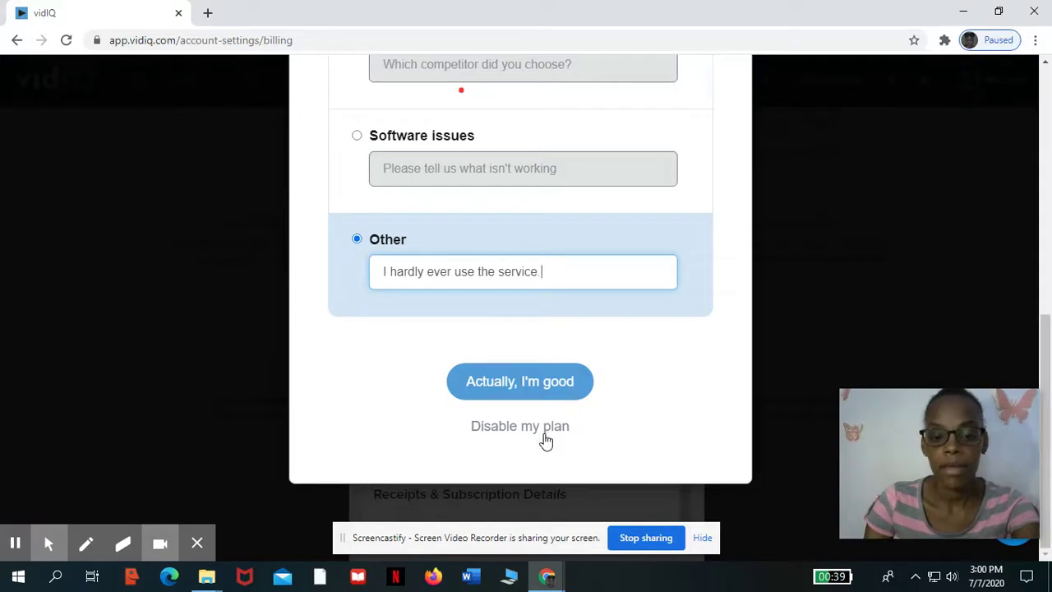
left_click(548, 432)
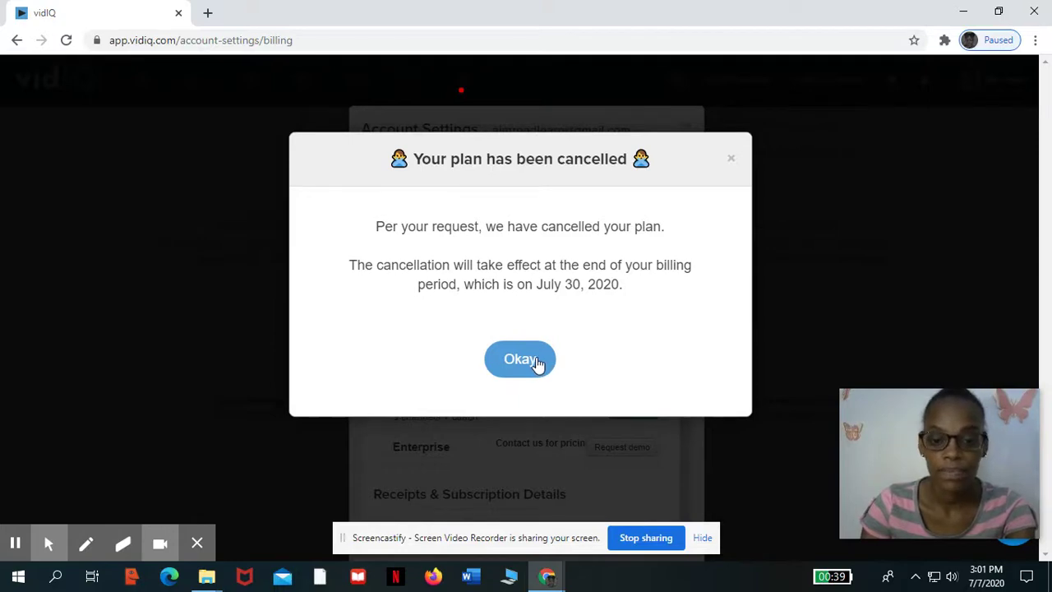
Step: Acknowledge the 'Your plan has been cancelled' notice with Okay
left_click(538, 364)
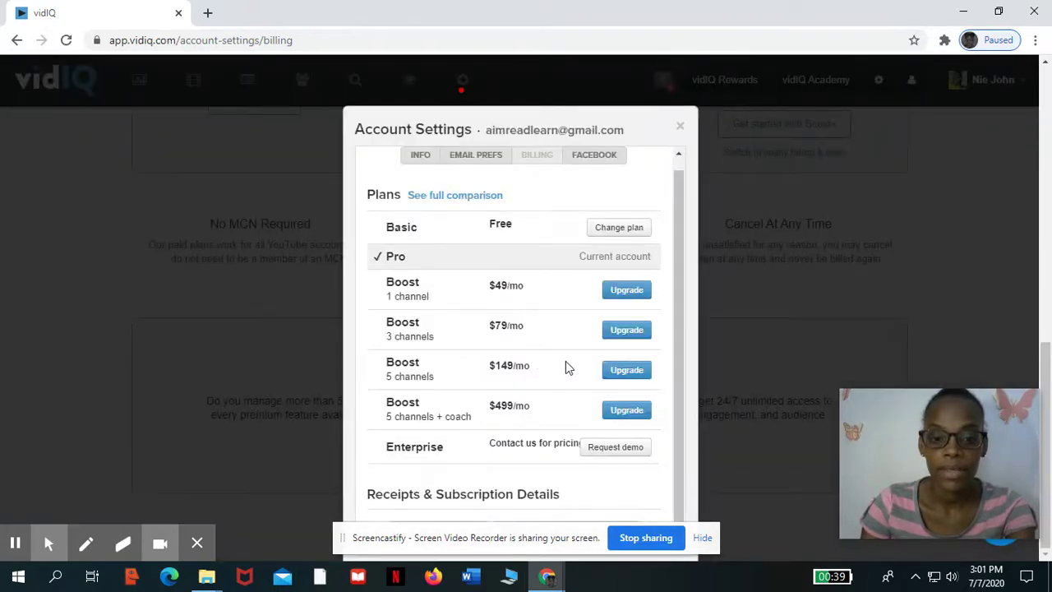